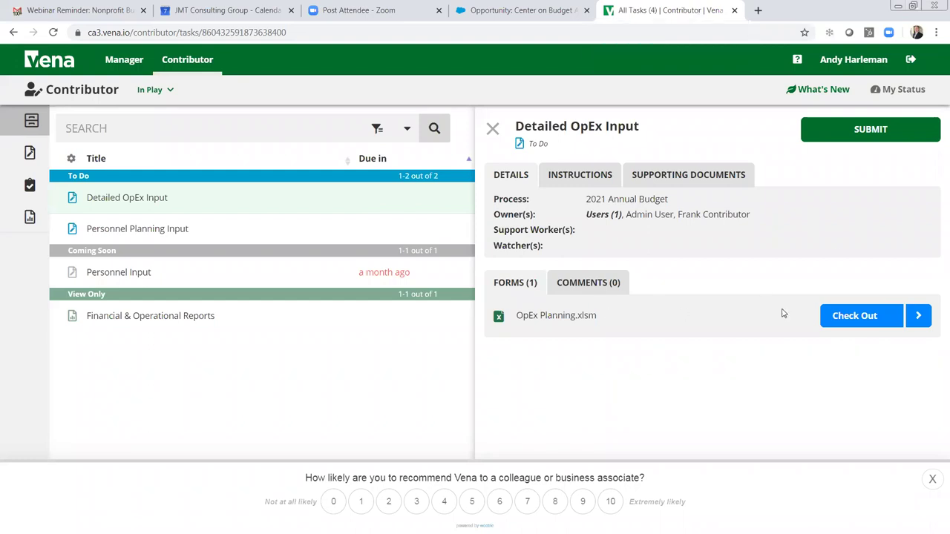
Step: Check out OpEx Planning.xlsm and open it in Excel for entity 250 (San Francisco) with the Forecast scenario
click(858, 318)
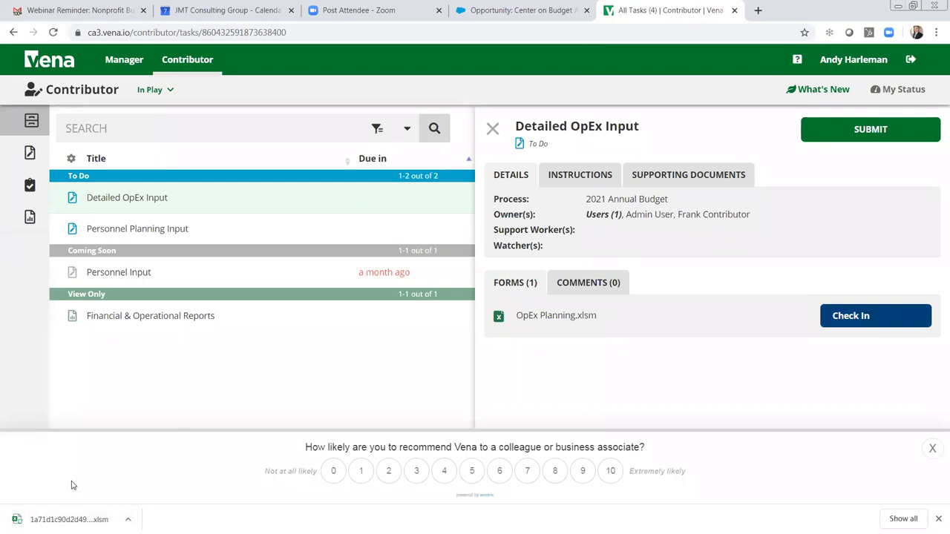
click(67, 519)
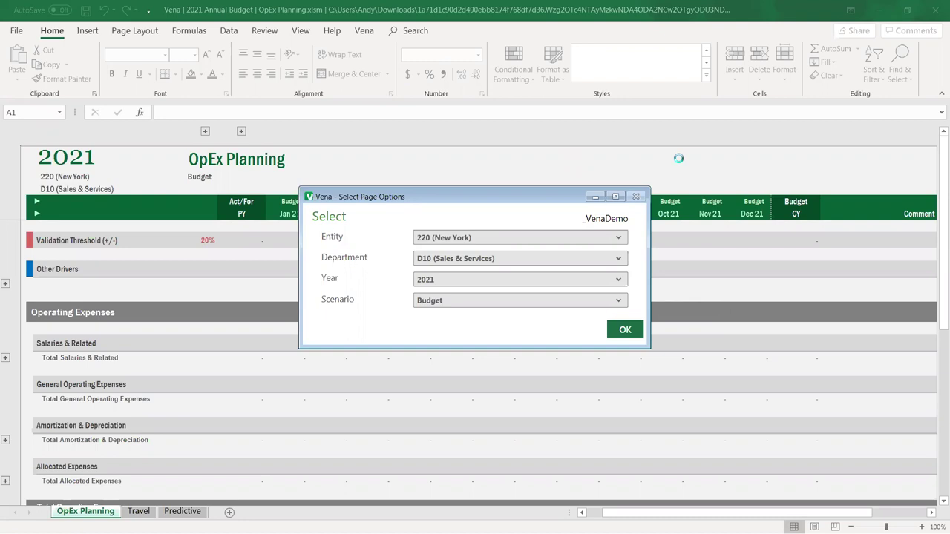
click(617, 238)
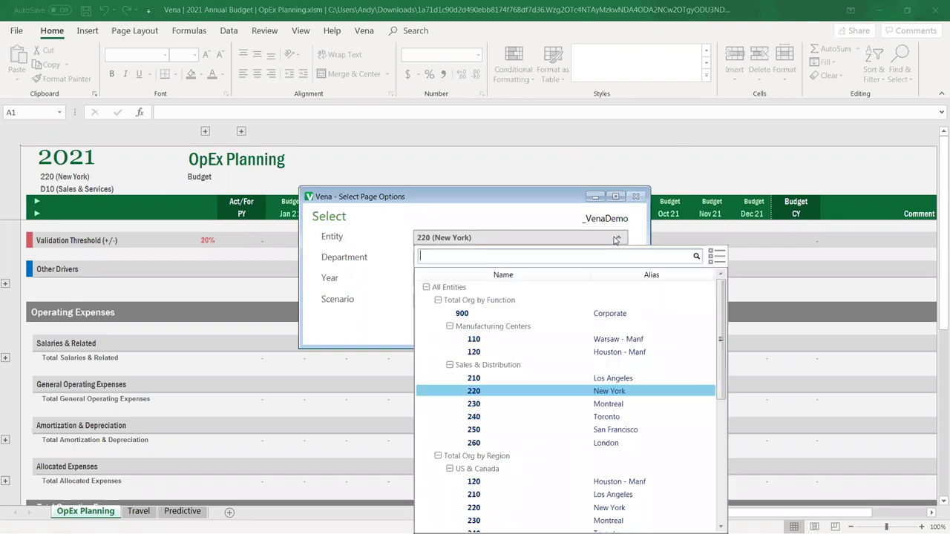
click(618, 431)
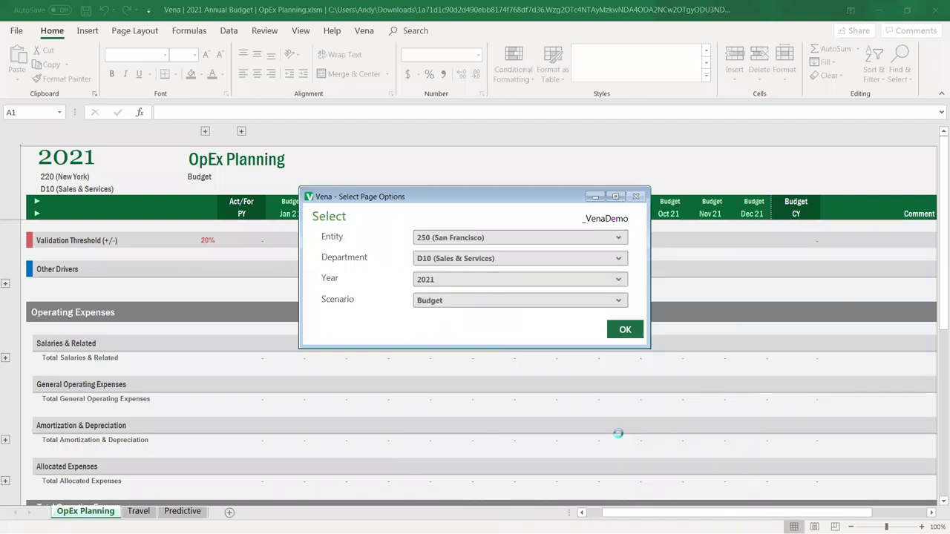
click(622, 300)
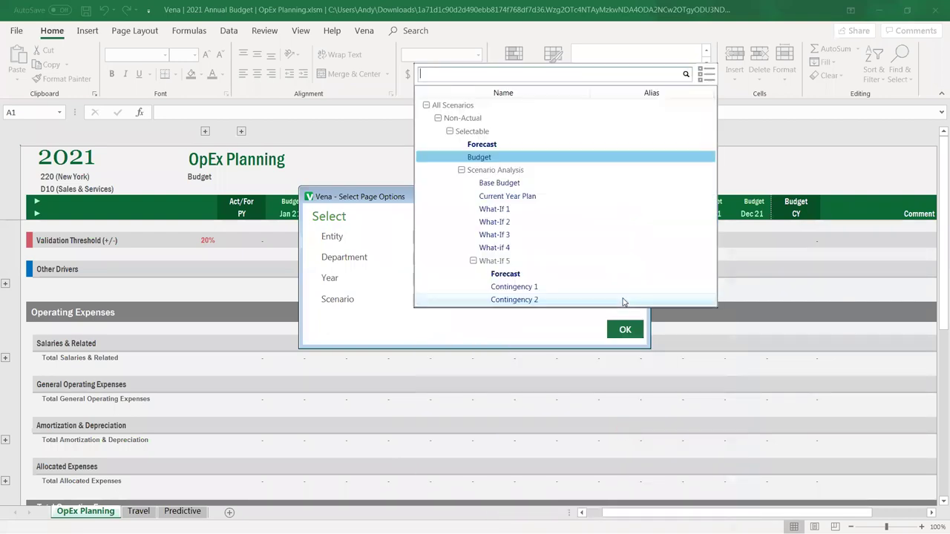
click(580, 144)
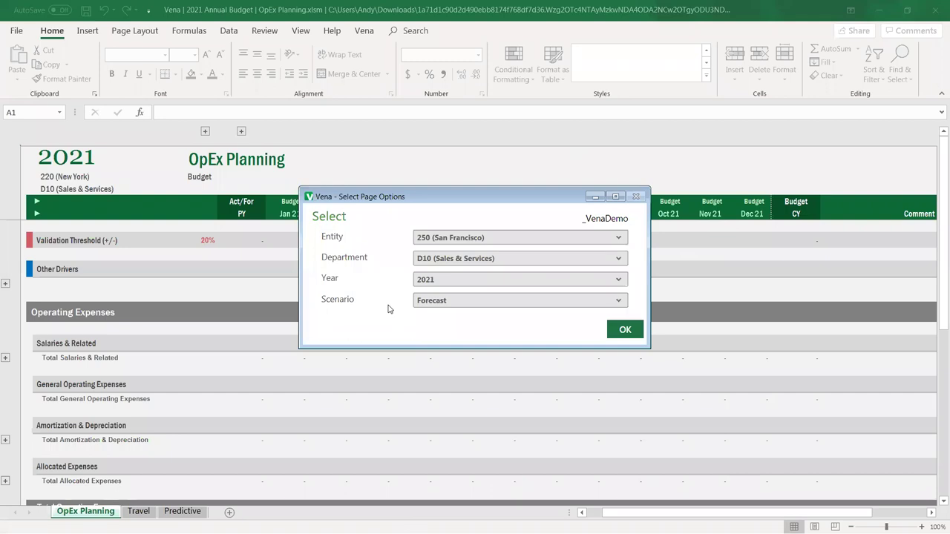
click(625, 330)
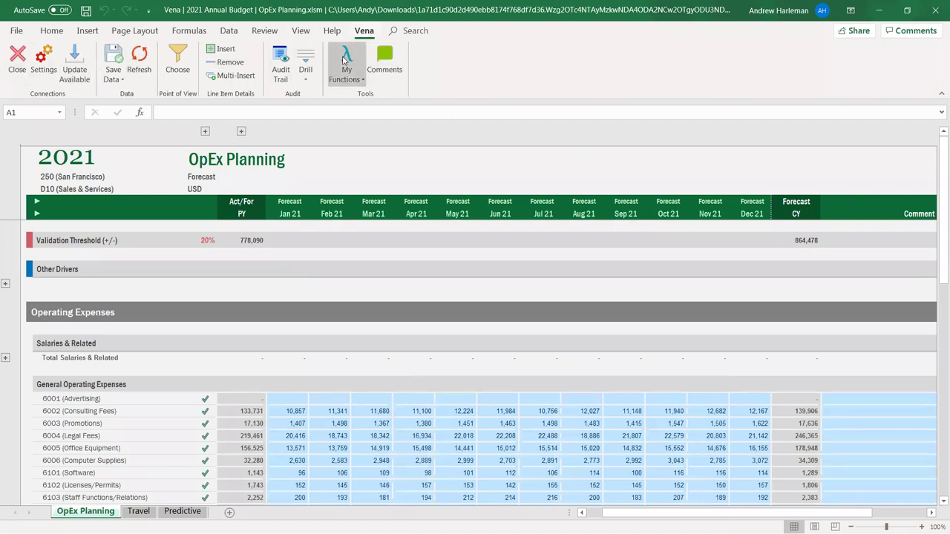
Step: Examine the OpEx Planning sheet from the salaries and general operating expenses down to the total operating expenses charts
click(828, 363)
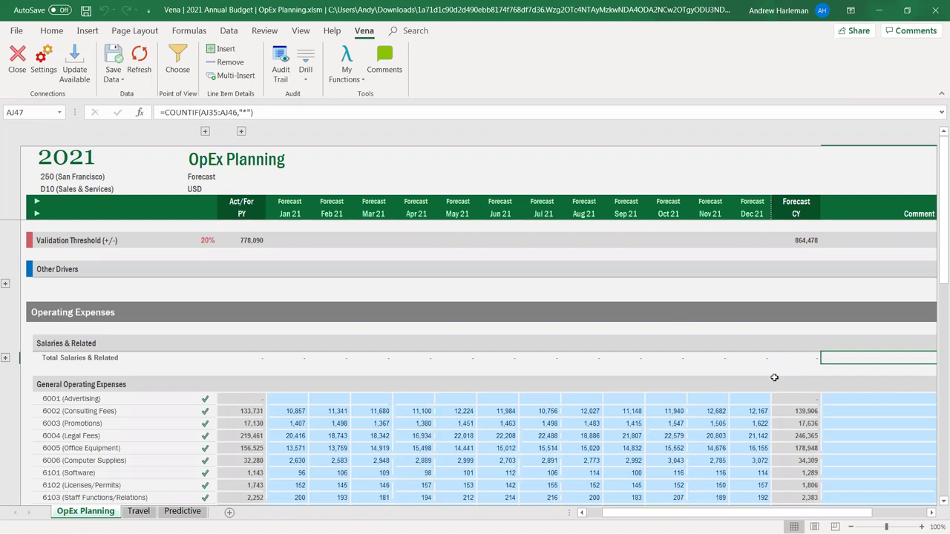
click(684, 369)
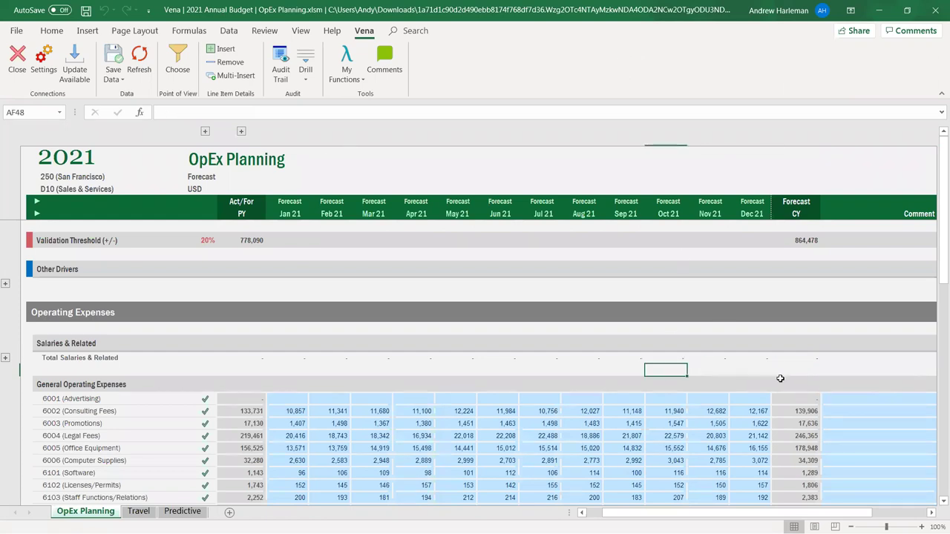
scroll(780, 379, down, 3)
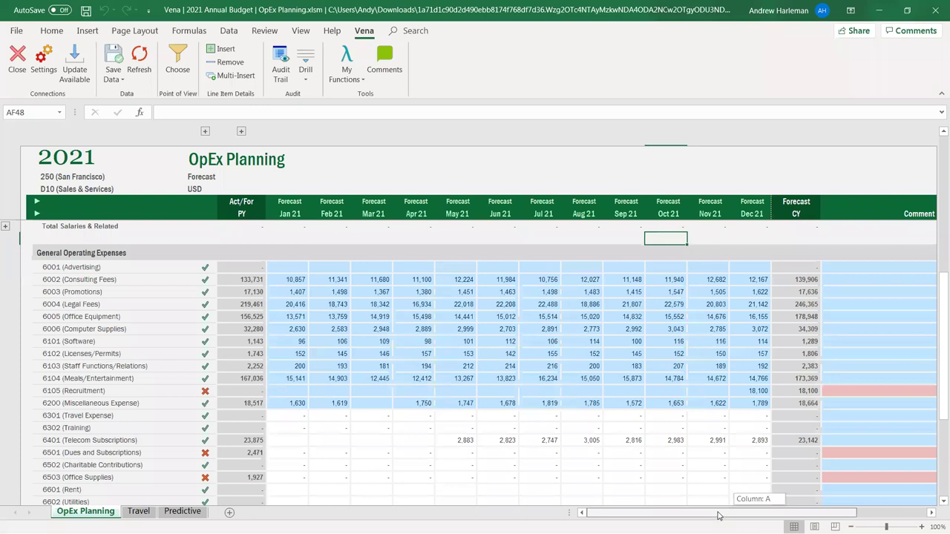
click(658, 430)
scroll(674, 430, down, 1)
scroll(675, 430, down, 7)
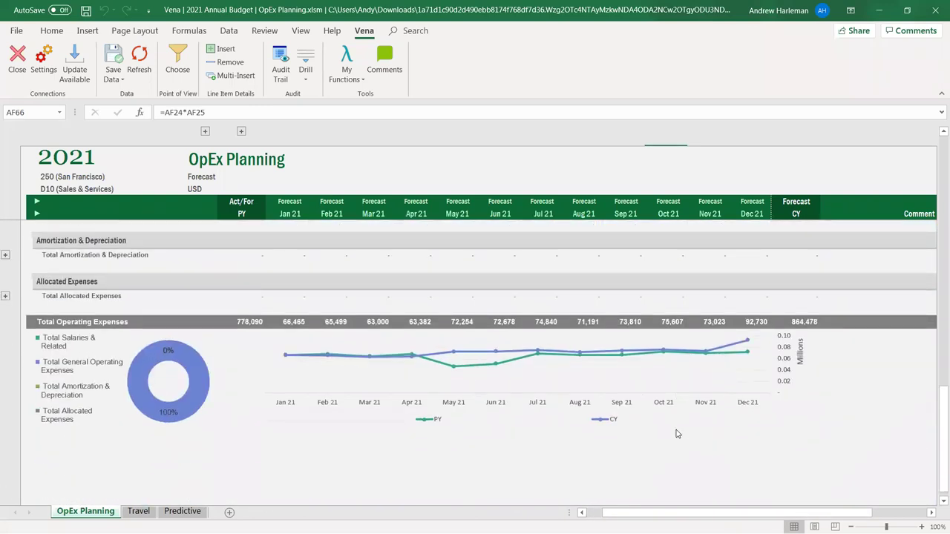
scroll(676, 434, up, 3)
scroll(677, 433, up, 3)
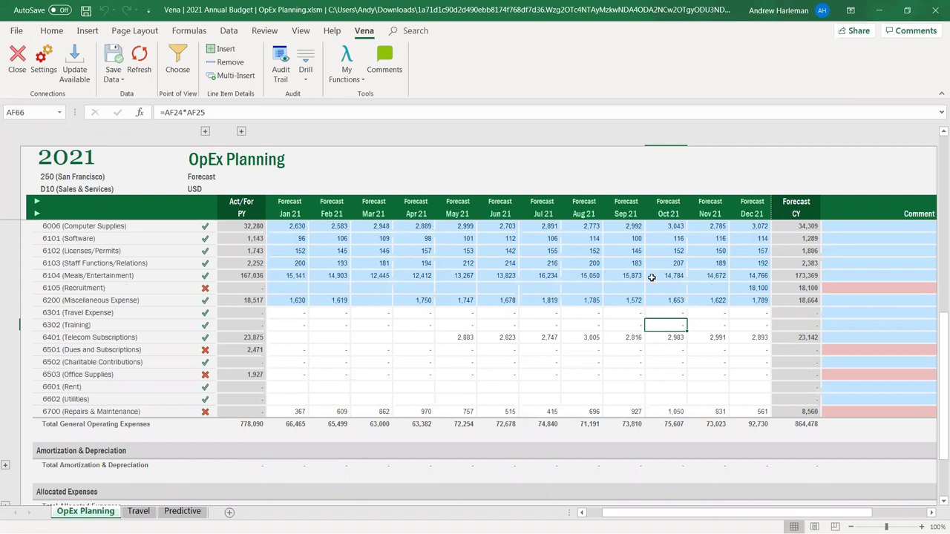
Step: Enter 24211 as the Nov 21 forecast for account 6105 (Recruitment)
click(702, 289)
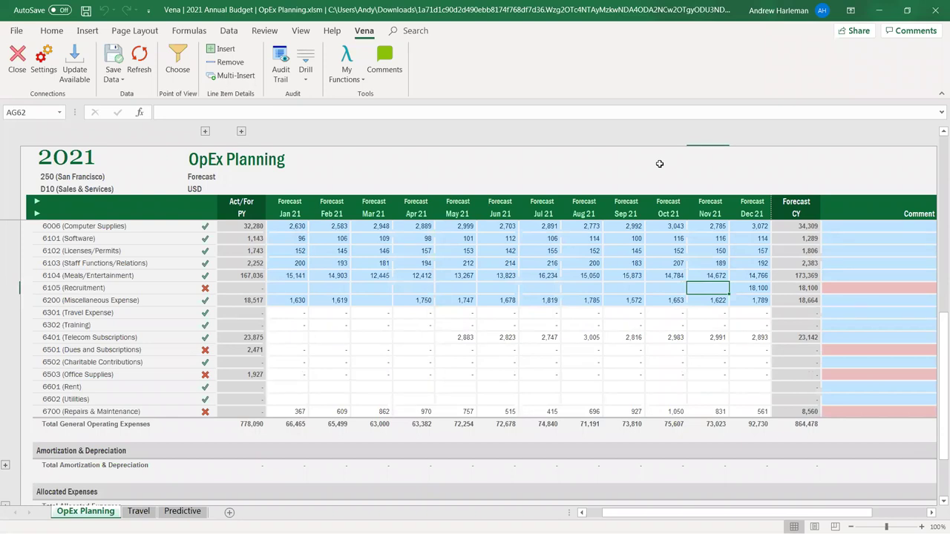
text(24211)
key(Return)
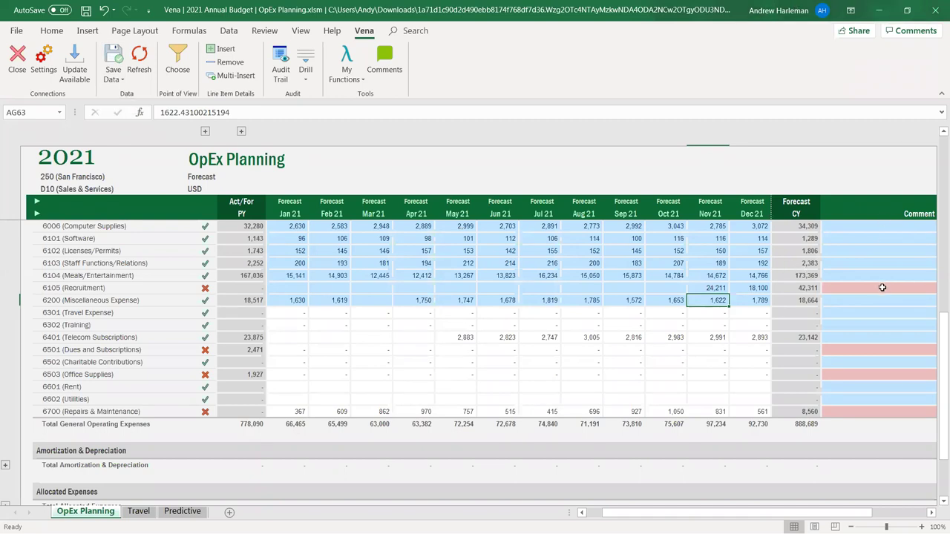
Step: Close the workbook, try saving to the Vena database but decline past the threshold check, and exit without saving or checking in
click(935, 10)
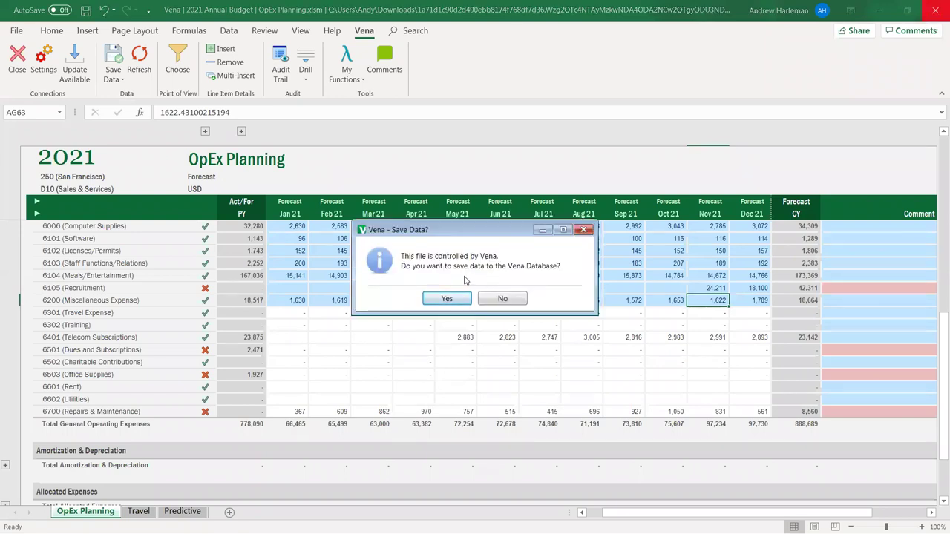
click(445, 299)
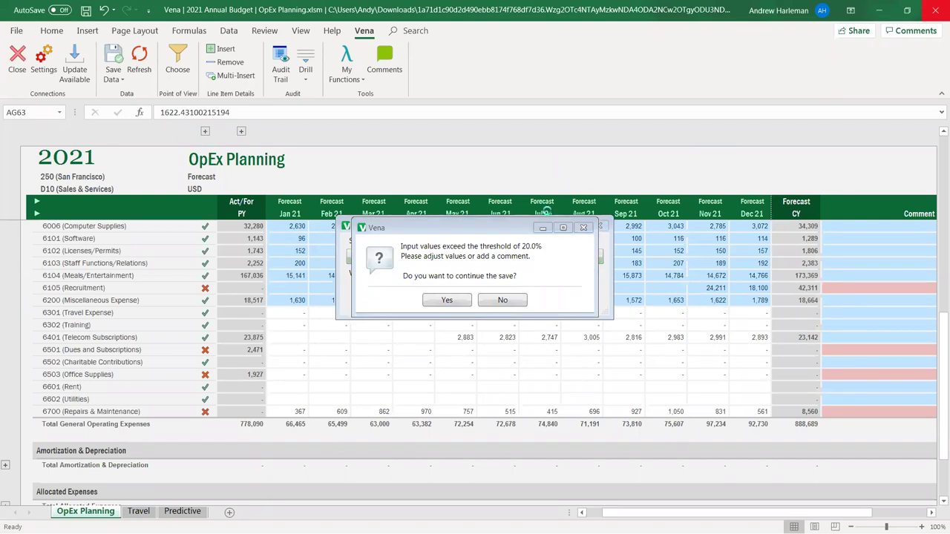
click(503, 300)
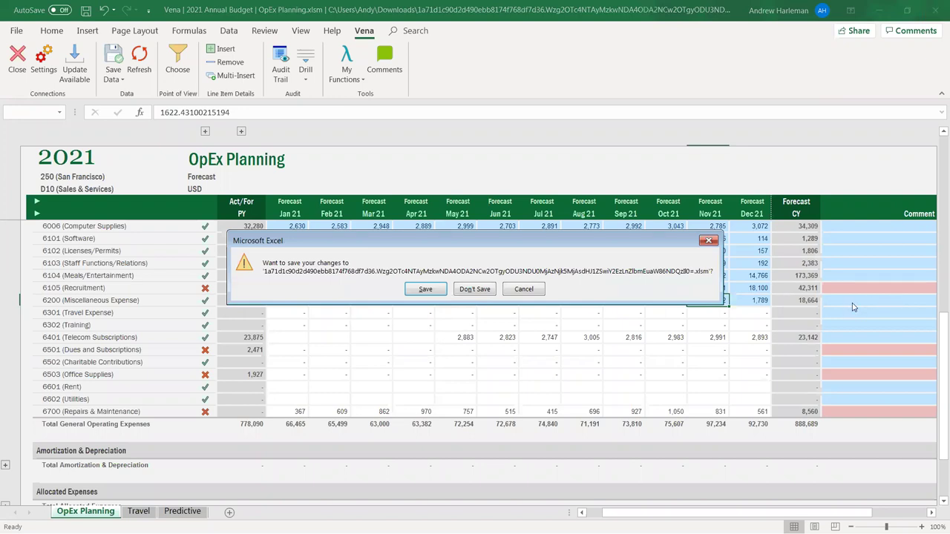
click(458, 294)
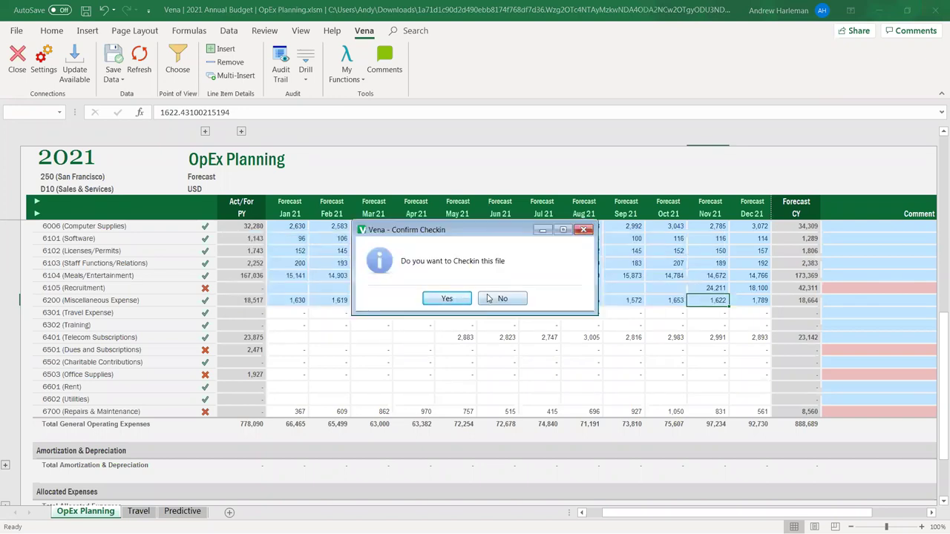
click(489, 298)
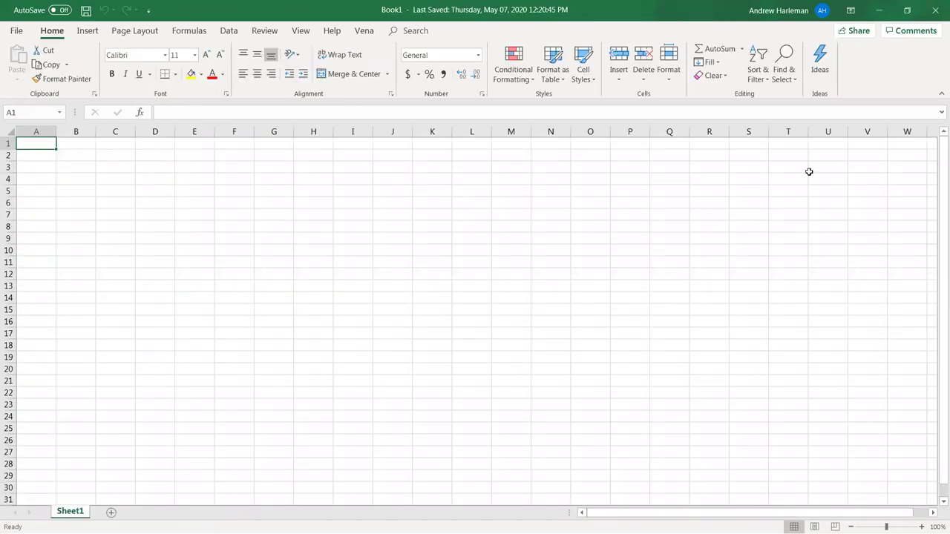
Step: Switch to the Vena web app and check in OpEx Planning.xlsm for the Detailed OpEx Input task
scroll(789, 187, down, 3)
scroll(788, 186, up, 3)
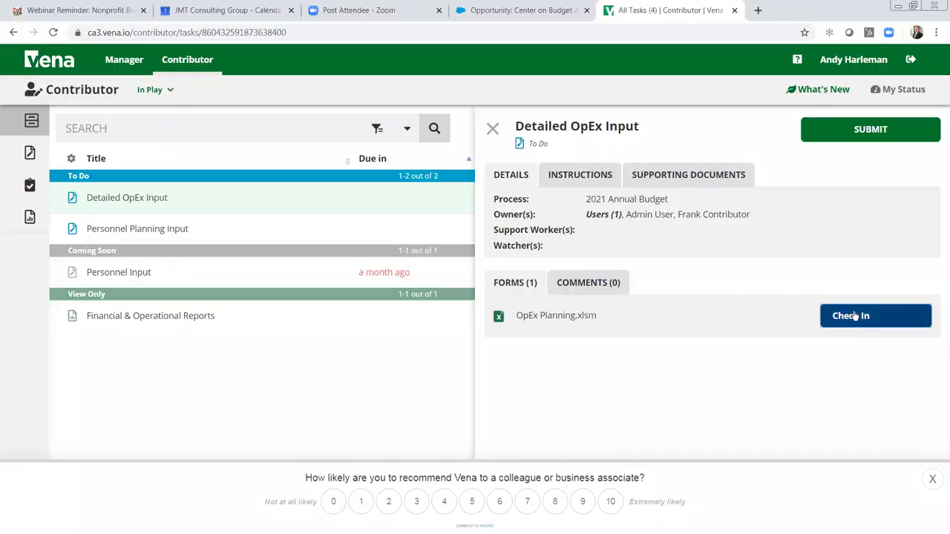
click(855, 316)
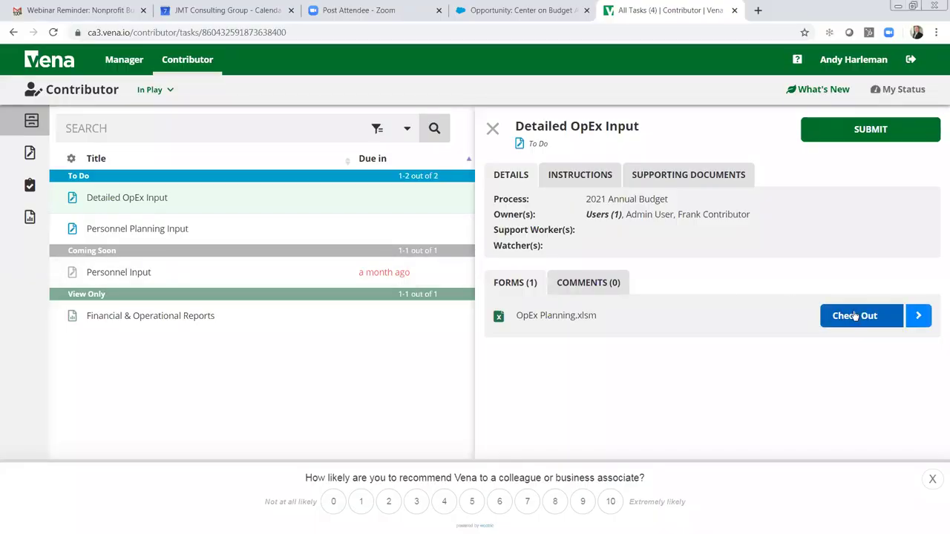
Step: Check out OpEx Planning.xlsm again and load it in Excel with entity 250 (San Francisco) and scenario Forecast
click(848, 315)
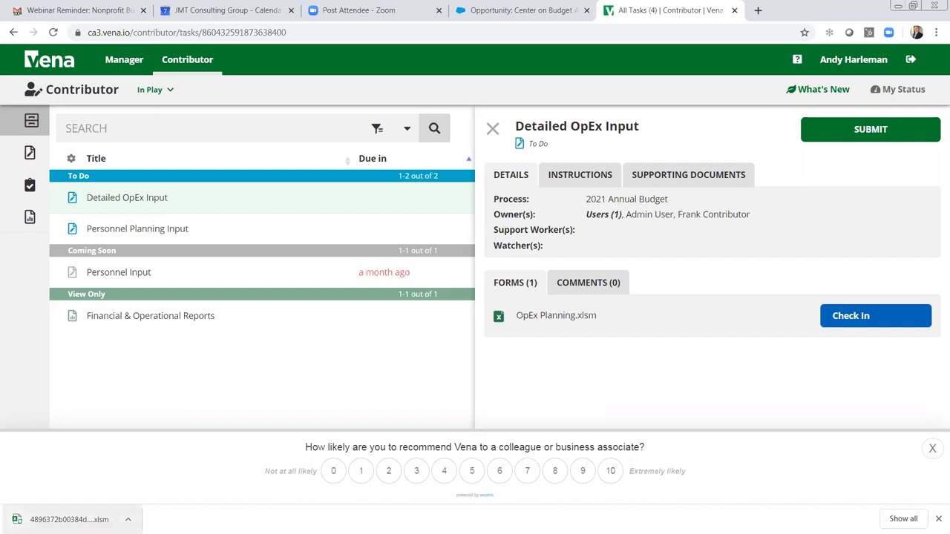
click(55, 518)
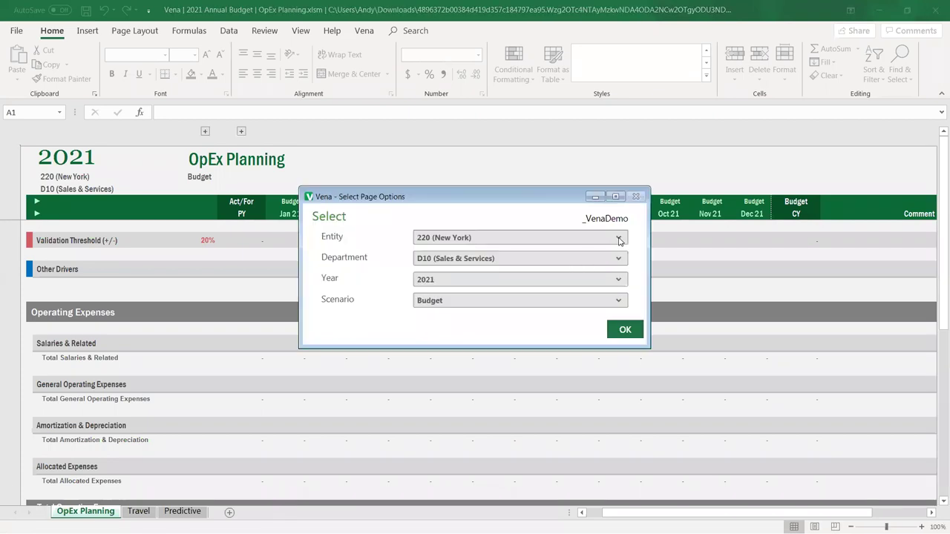
click(616, 238)
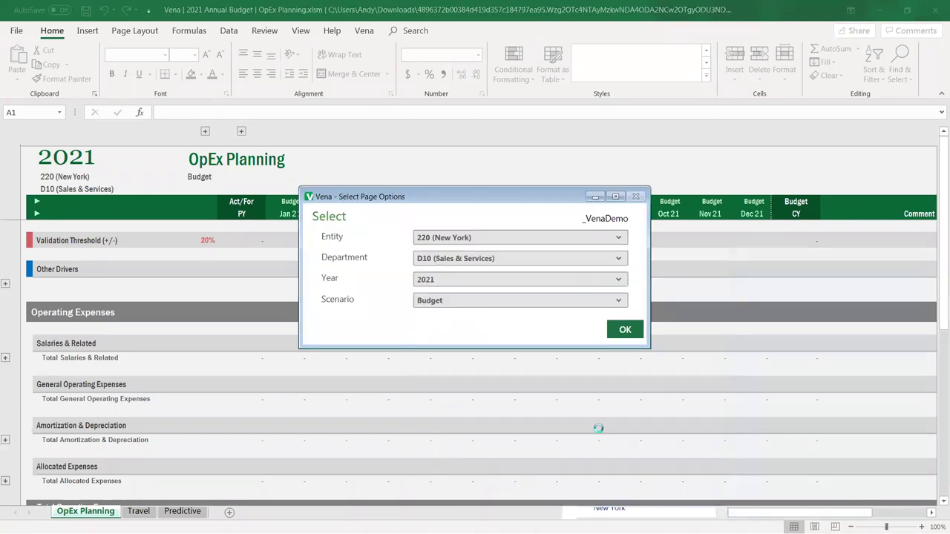
click(602, 430)
click(618, 302)
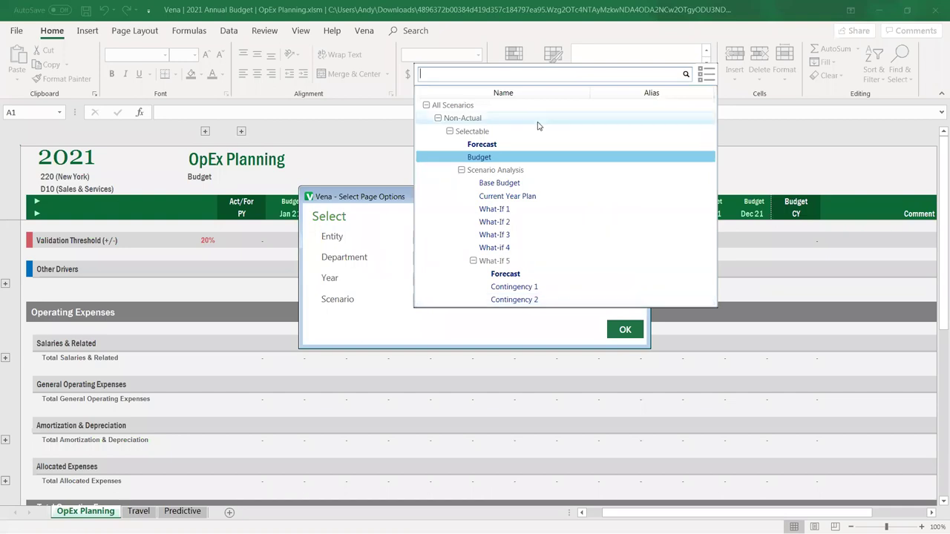
click(524, 142)
click(626, 331)
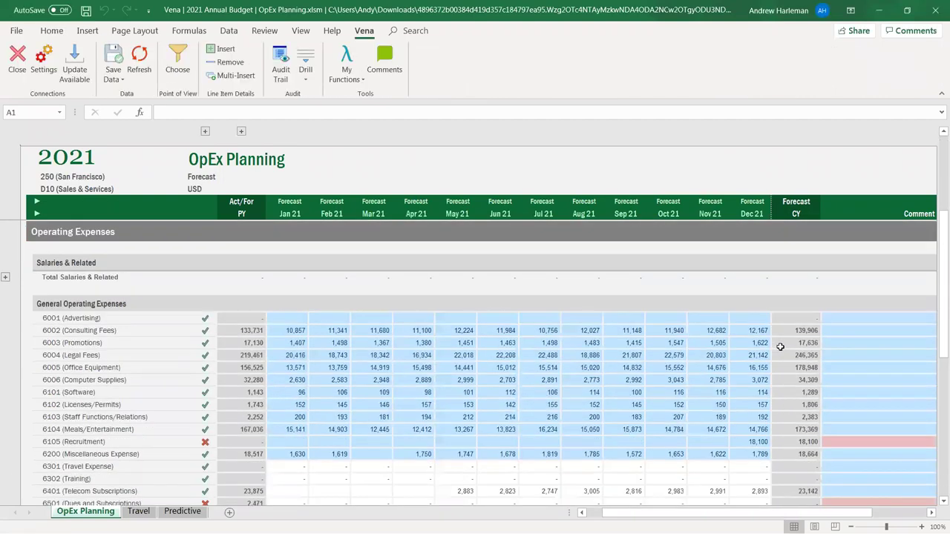
Step: Enter the comment "Because I want to" for account 6105 (Recruitment)
scroll(779, 345, down, 3)
click(719, 391)
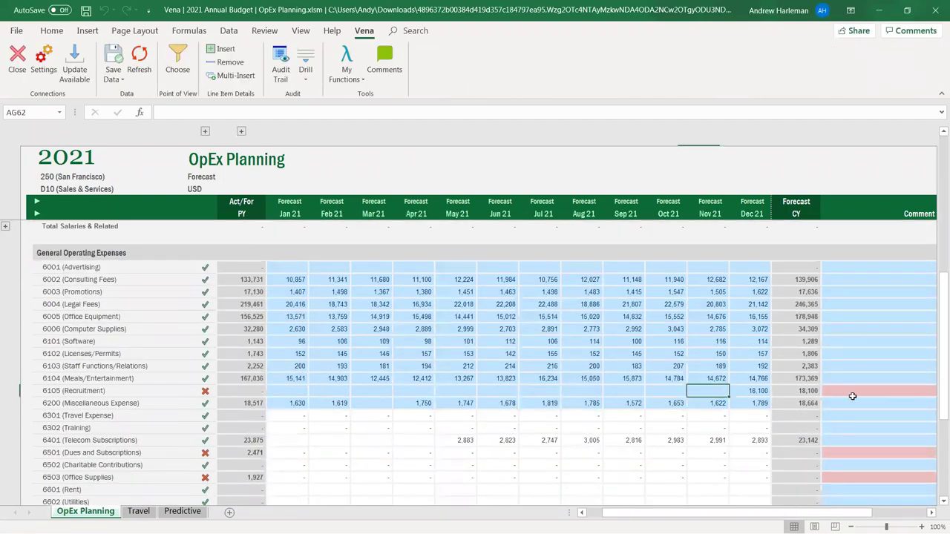
click(853, 394)
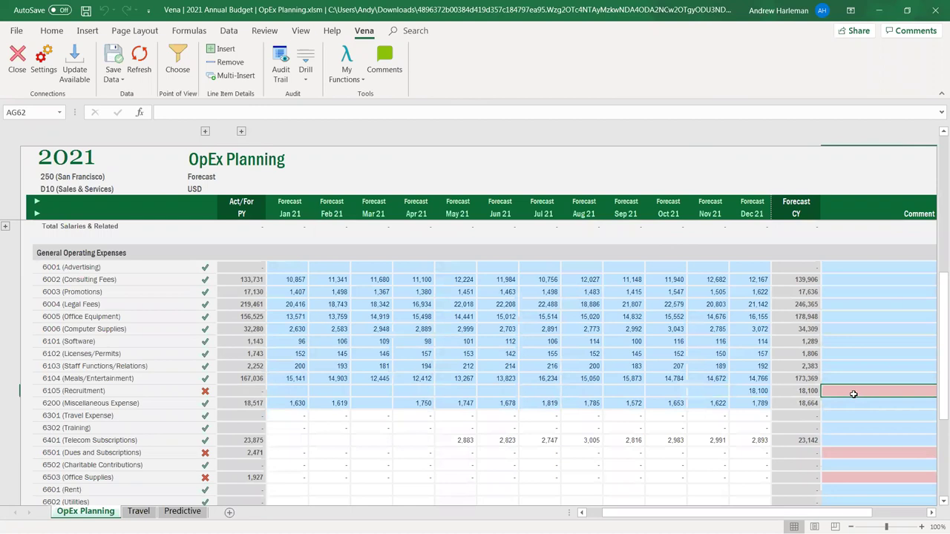
text(B)
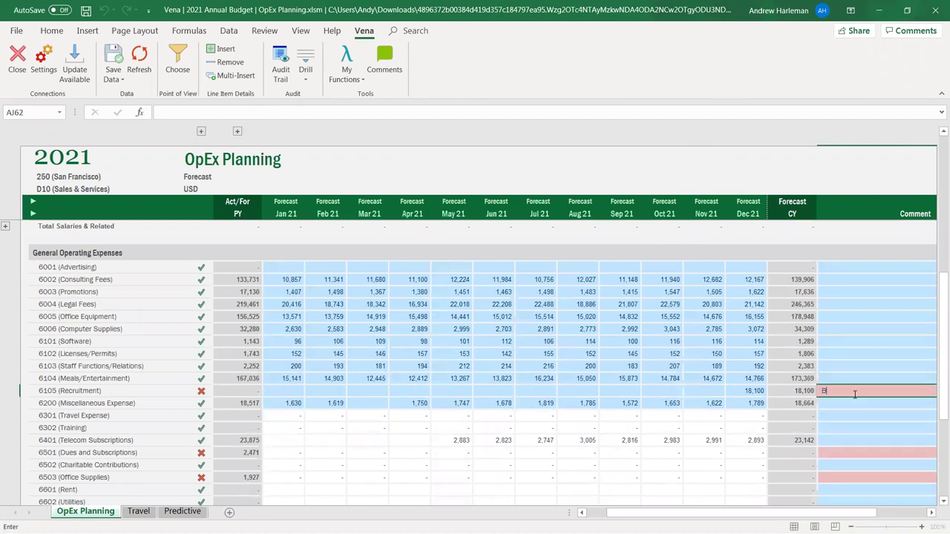
text(ecause I want to)
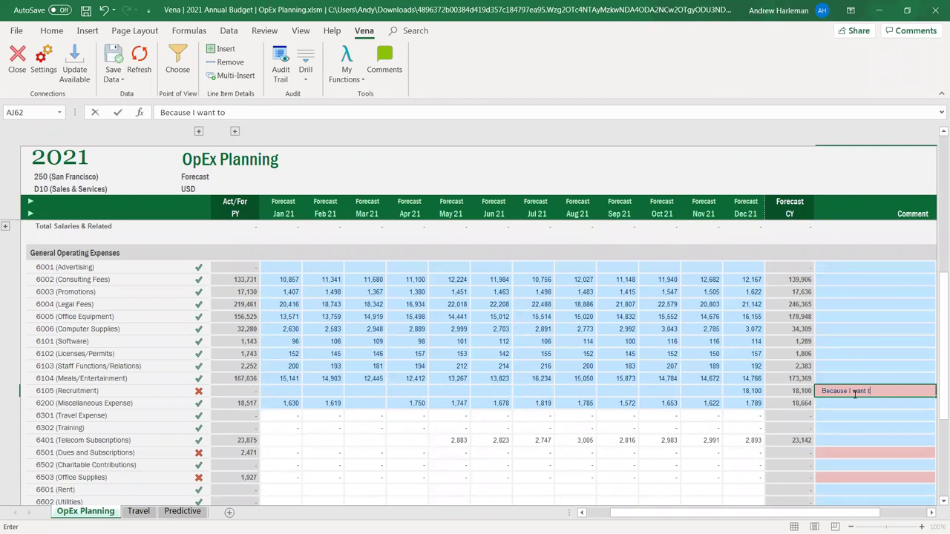
Step: Set the Nov 21 forecast for account 6105 (Recruitment) to 21452
click(706, 392)
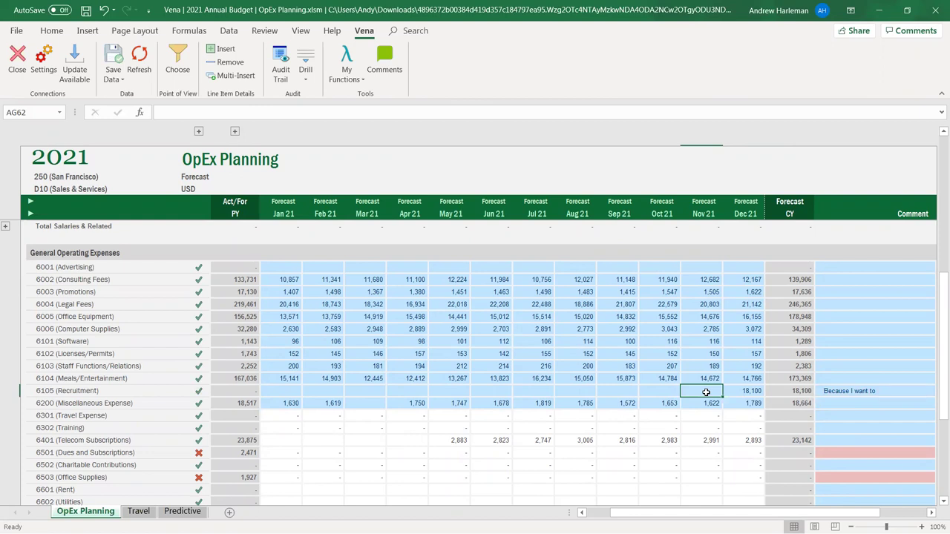
text(21452)
key(Tab)
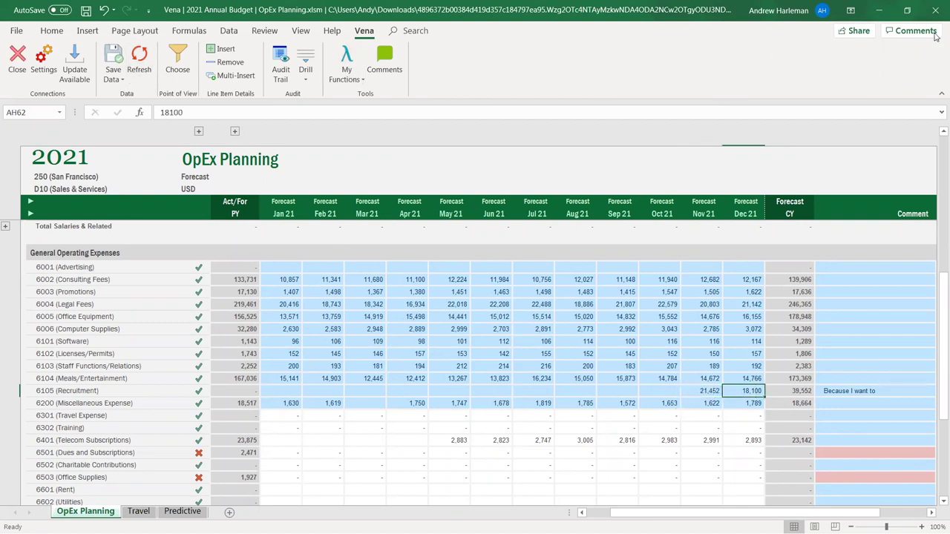
Step: Close OpEx Planning.xlsm, save its data to the Vena database despite the 20.0% threshold, and check the file in
click(935, 10)
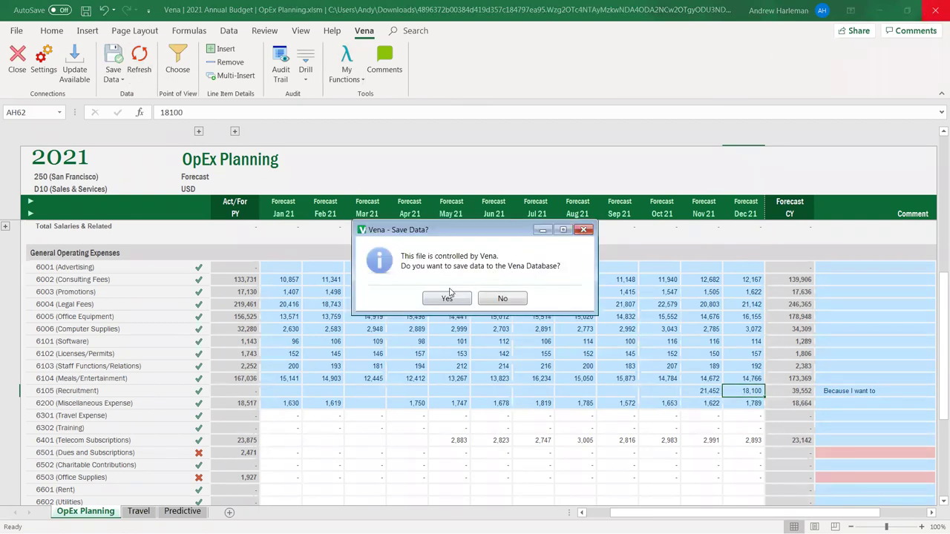
click(446, 299)
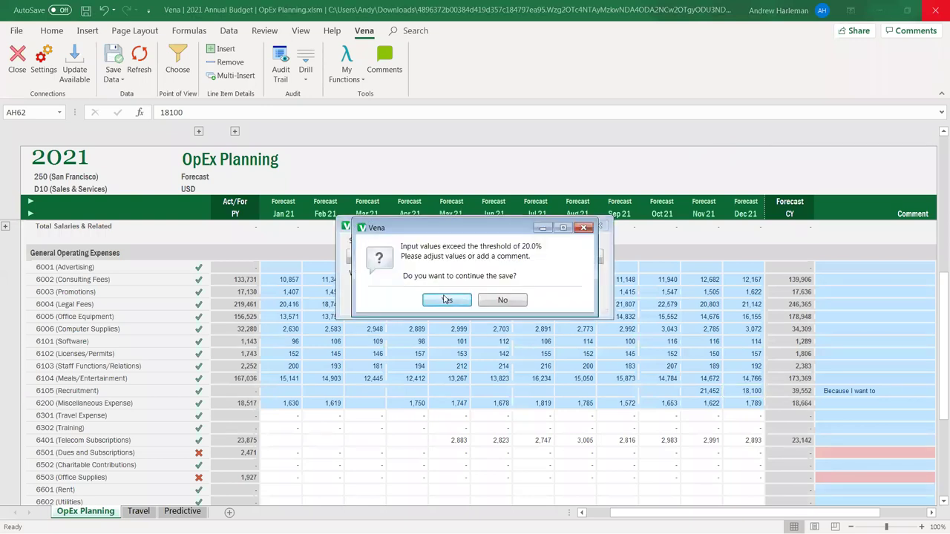
click(445, 299)
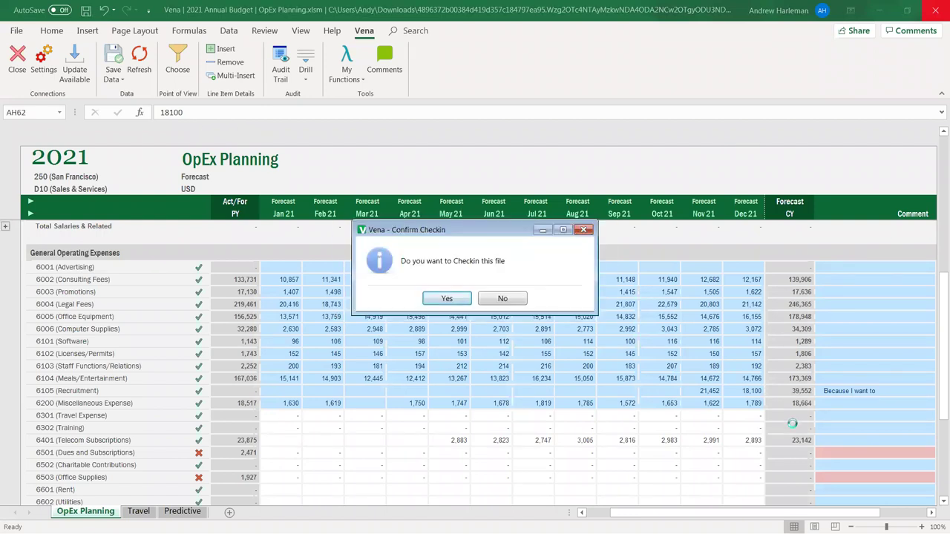
click(446, 298)
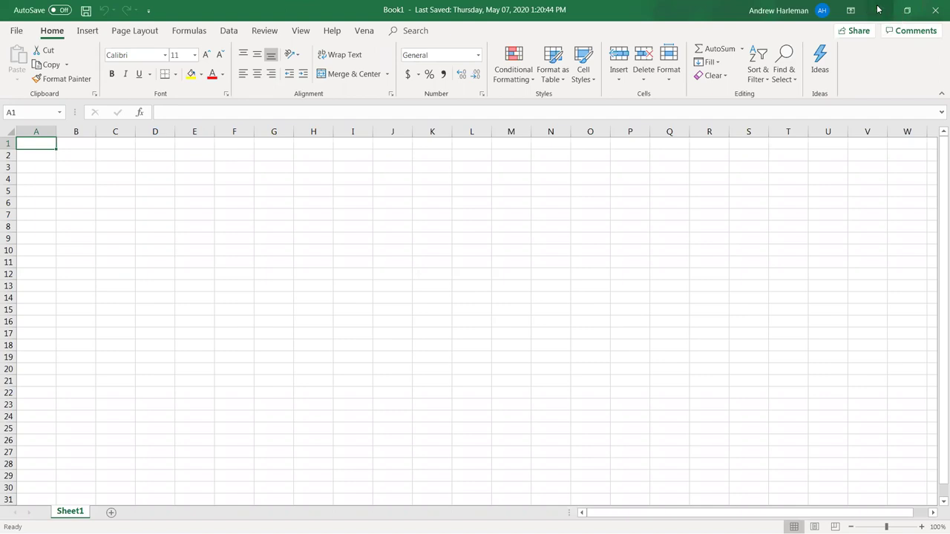
Step: Switch to the Vena web app and open Expense Variance Analysis.xlsm from Financial & Operational Reports for Sales & Distribution, D10, 2021, Forecast
click(877, 9)
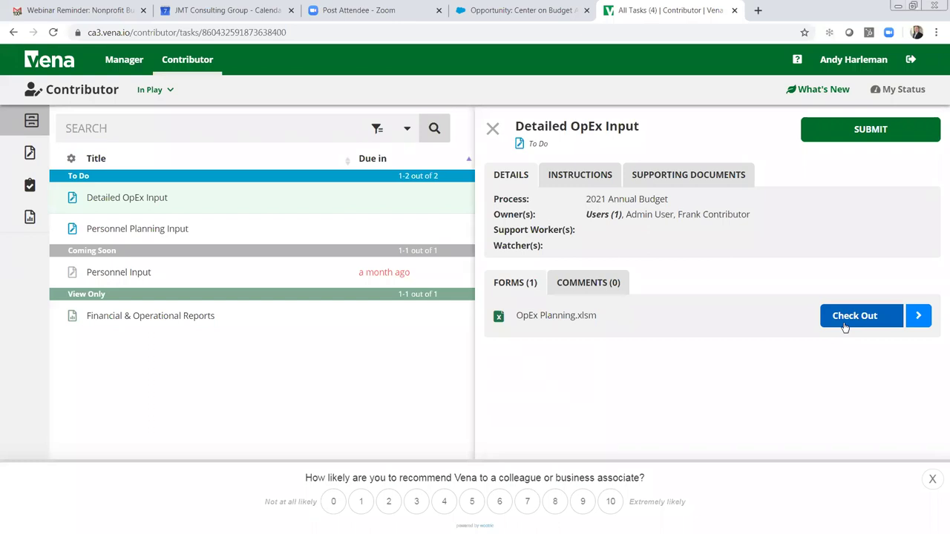
click(171, 317)
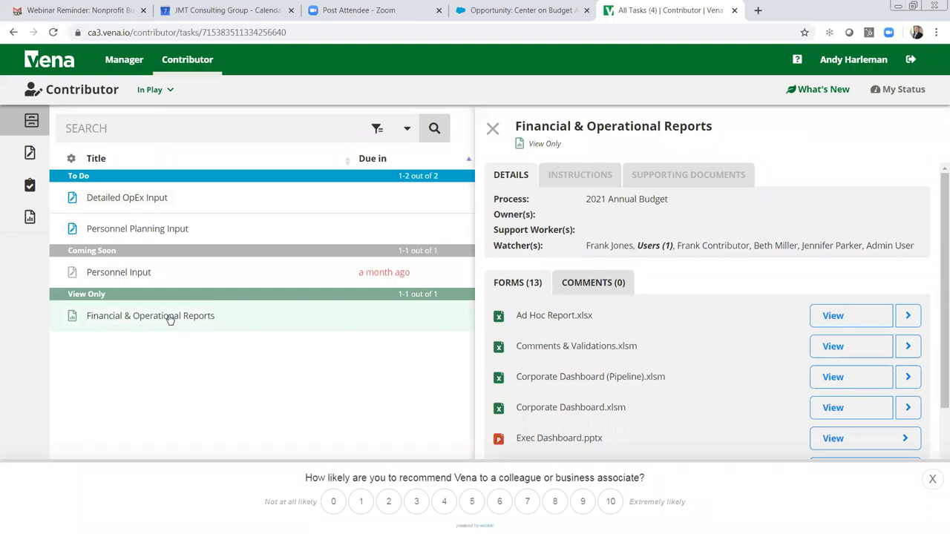
scroll(721, 315, down, 1)
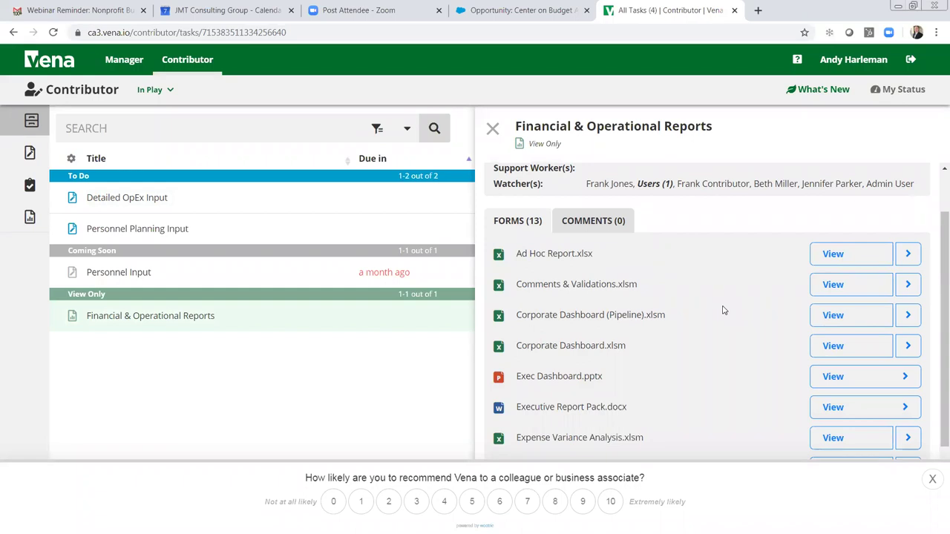
scroll(723, 310, down, 2)
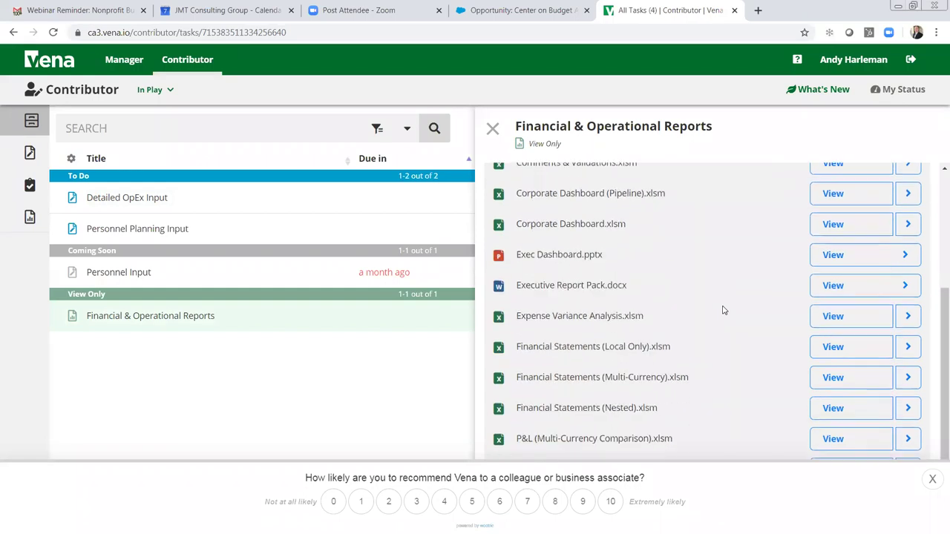
click(830, 316)
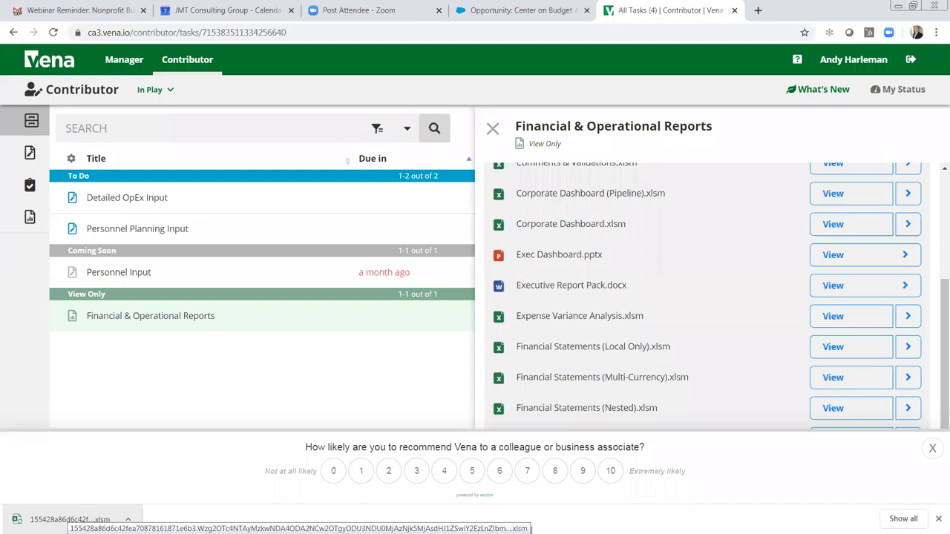
click(68, 520)
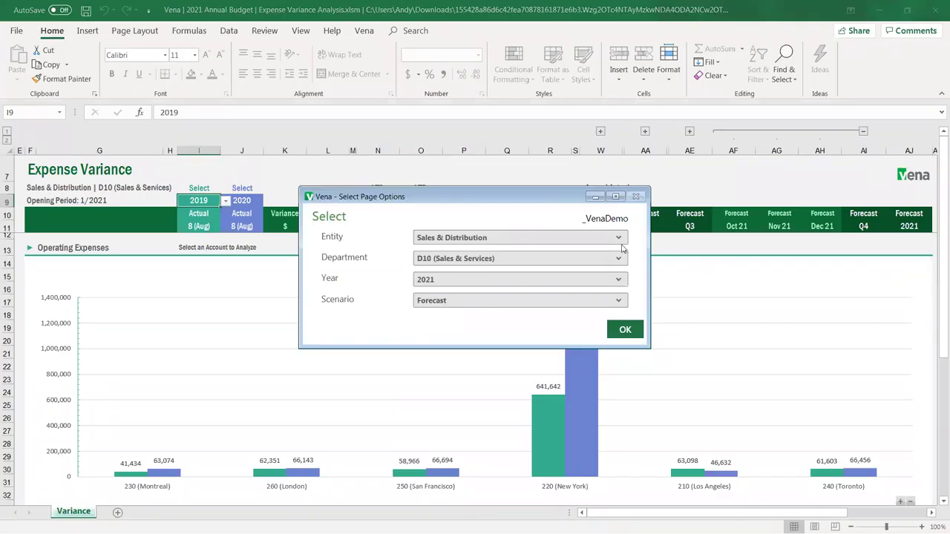
click(621, 329)
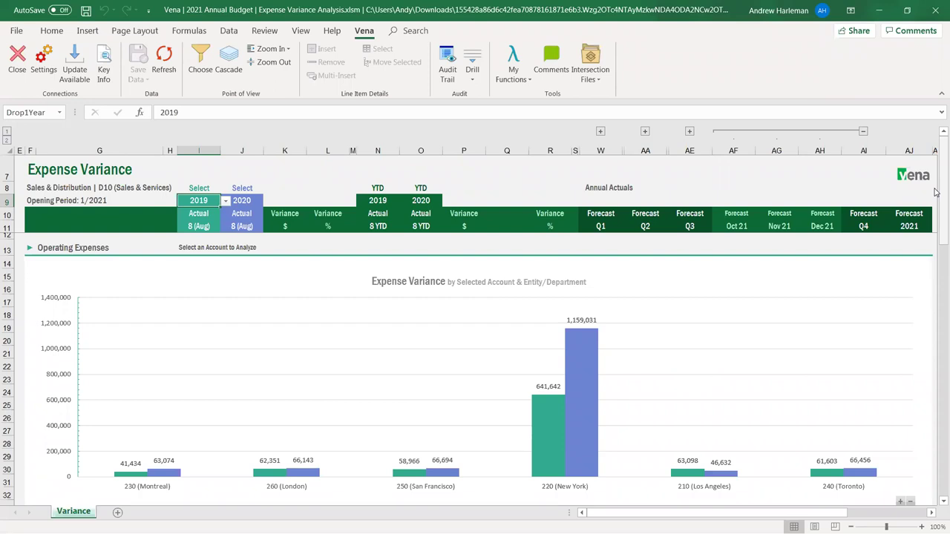
Step: Drill down into the Nov 21 forecast for account 6105 (Recruitment) in the Expense Variance report
drag(935, 192, 937, 237)
scroll(936, 250, down, 1)
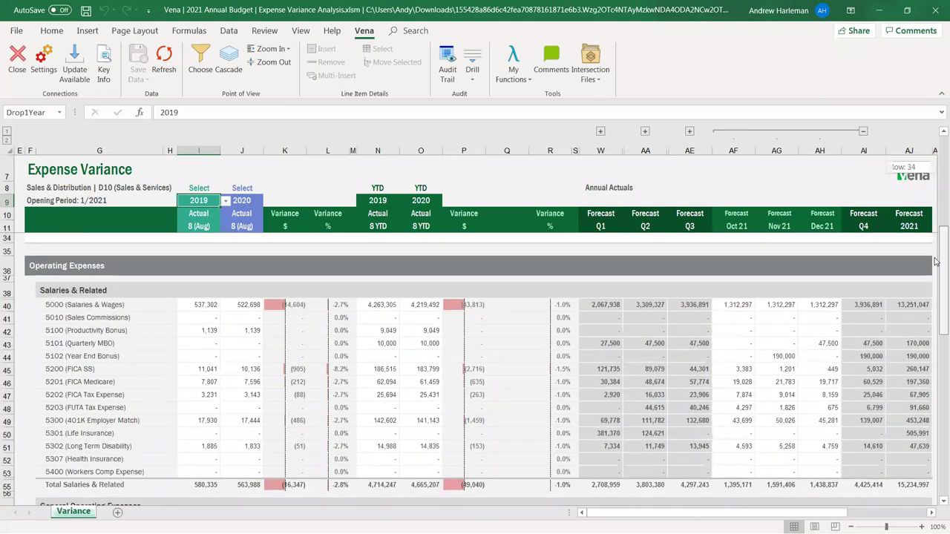
scroll(935, 267, down, 3)
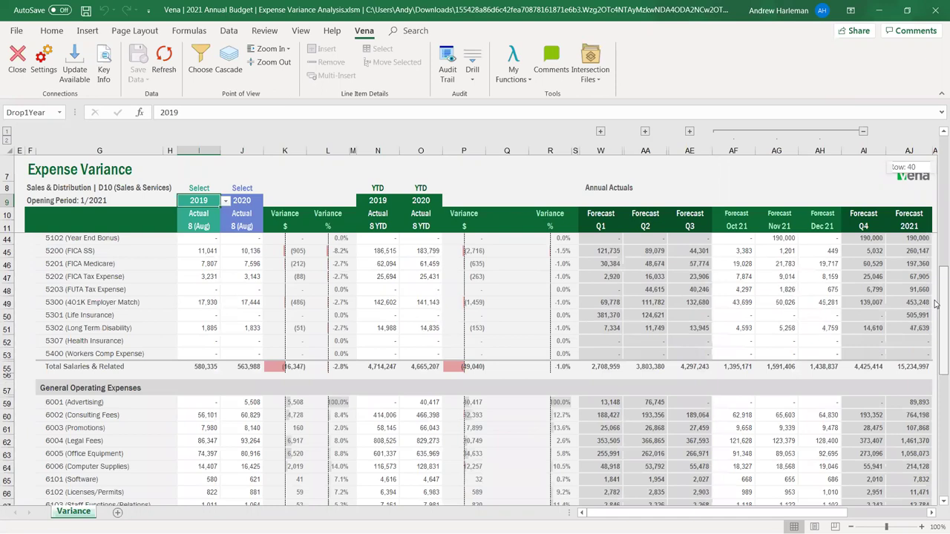
scroll(935, 304, down, 2)
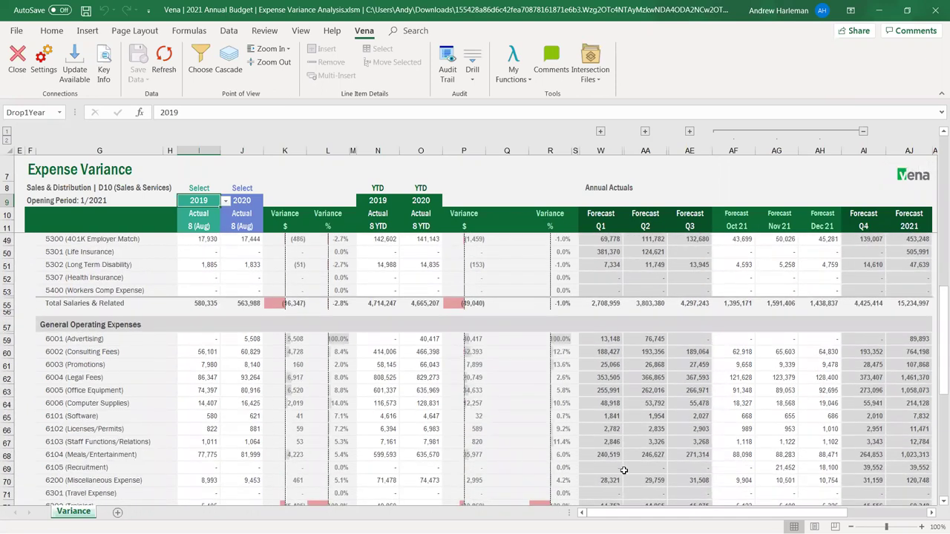
click(780, 469)
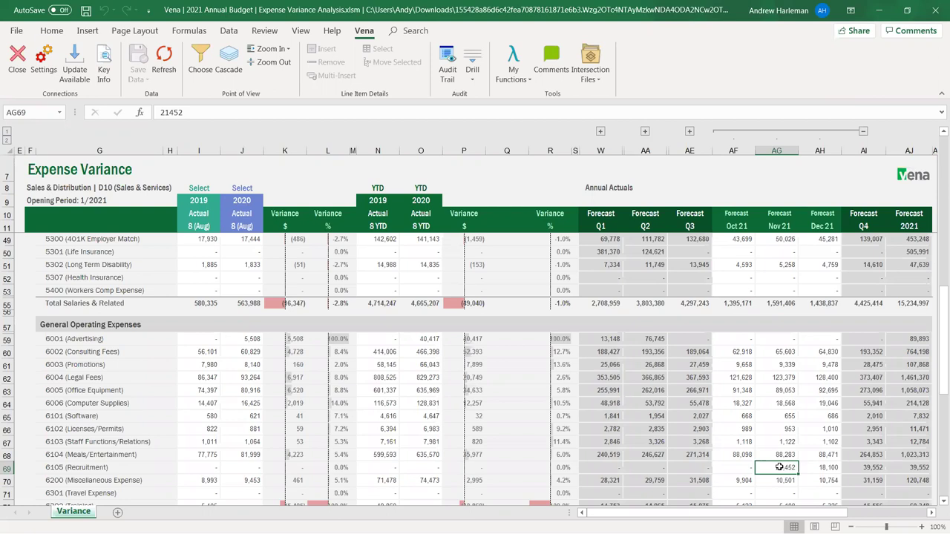
click(473, 77)
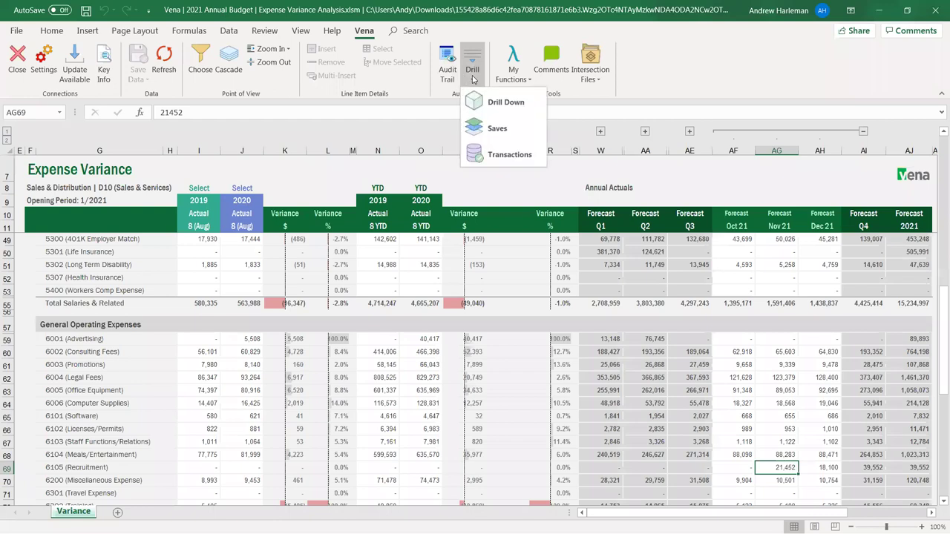
click(490, 127)
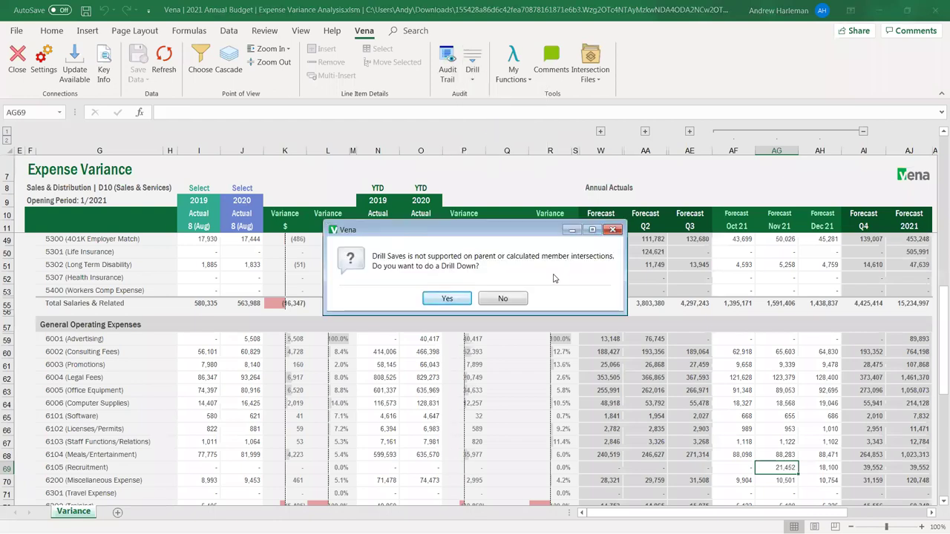
click(447, 299)
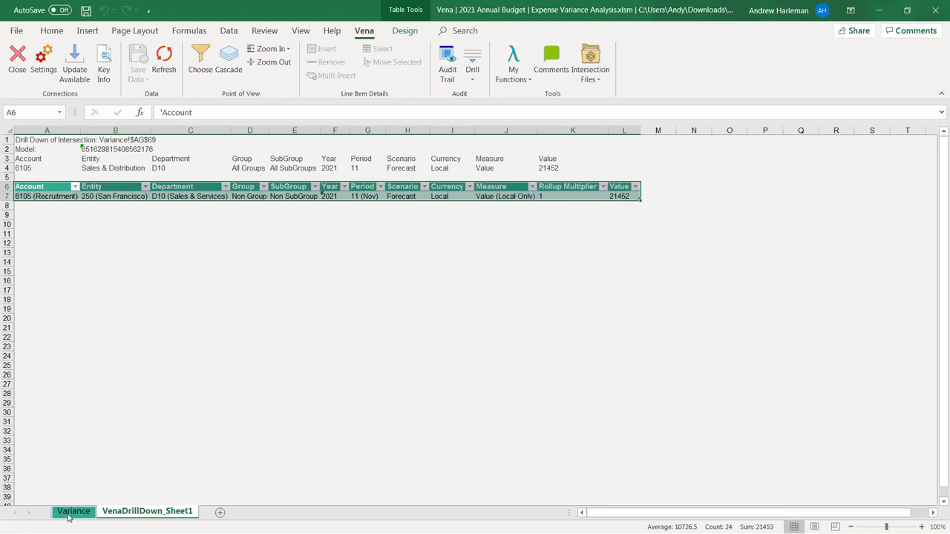
Step: Return to the Variance sheet and drill to the transactions behind the August 2019 actual for account 6002 (Consulting Fees)
key(ctrl+Page_Up)
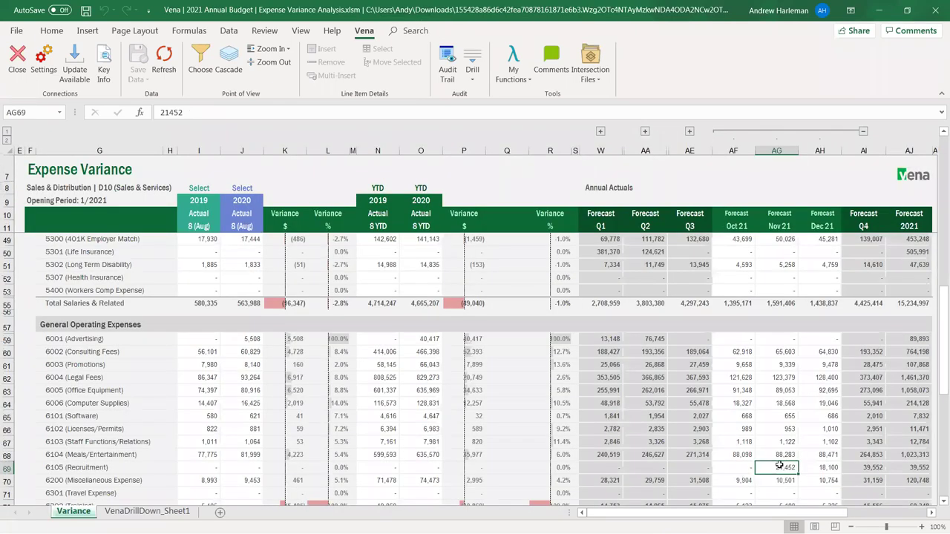
click(472, 79)
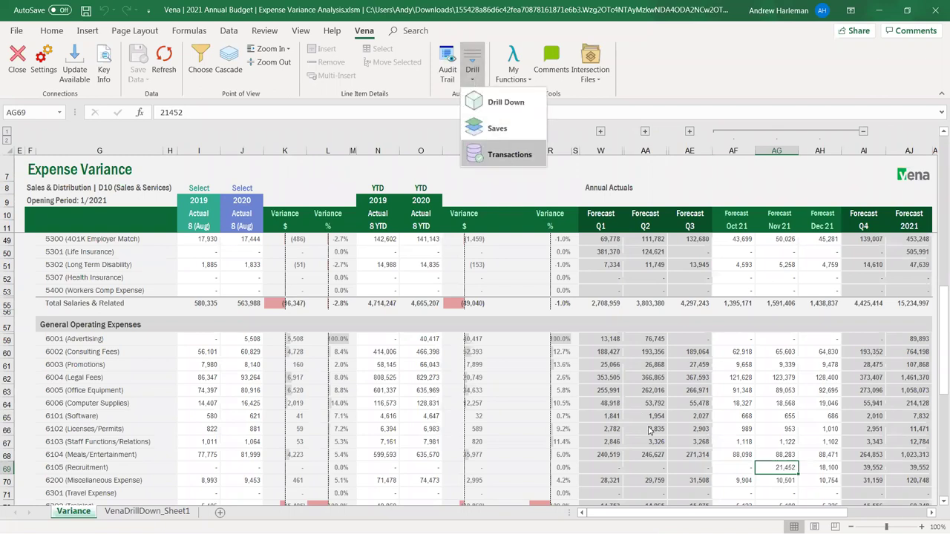
click(645, 455)
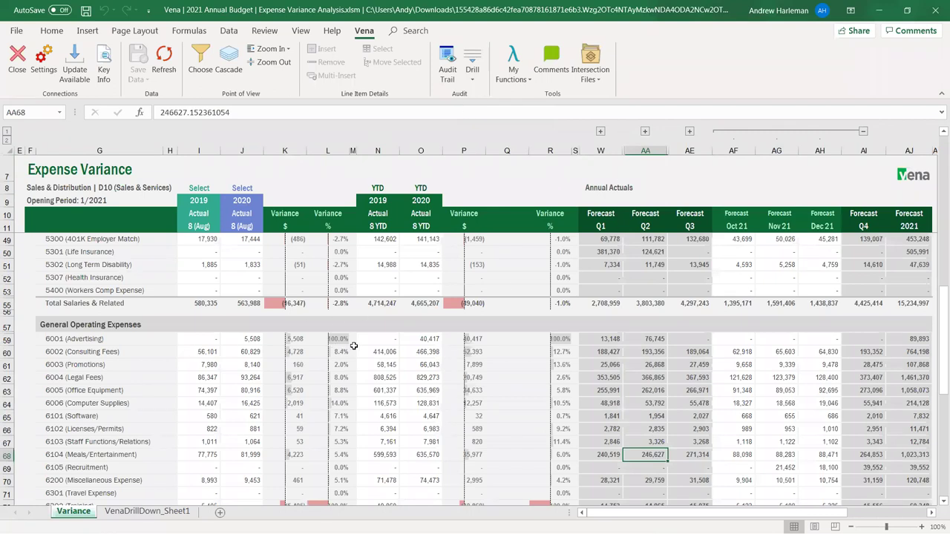
click(208, 353)
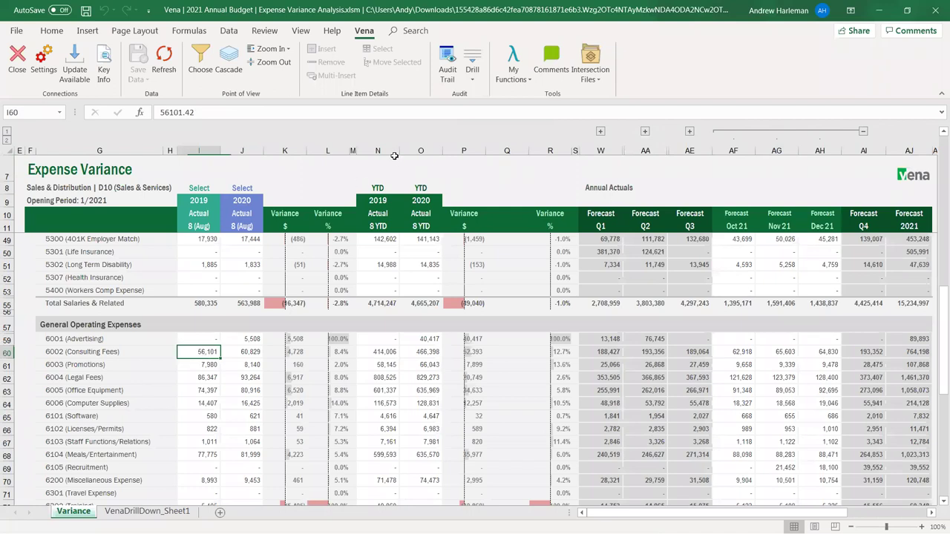
click(469, 81)
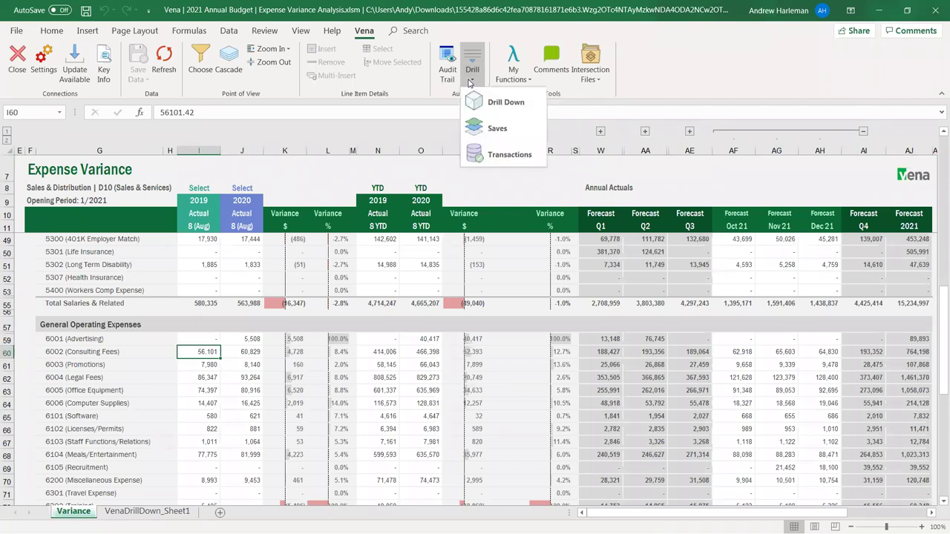
click(502, 155)
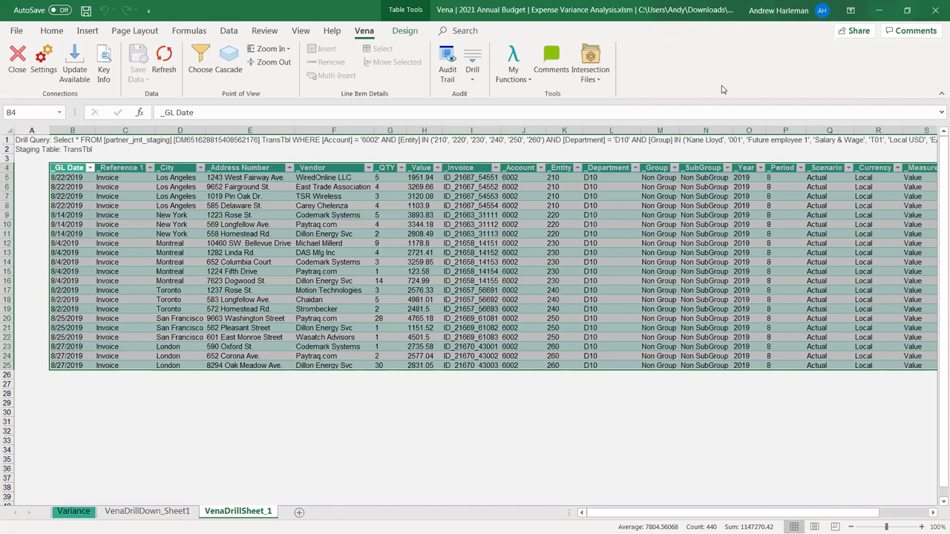
Step: Switch to the Vena web app and open the Nonprofit Budget Creation process from the Nonprofit folder in Manager
click(877, 15)
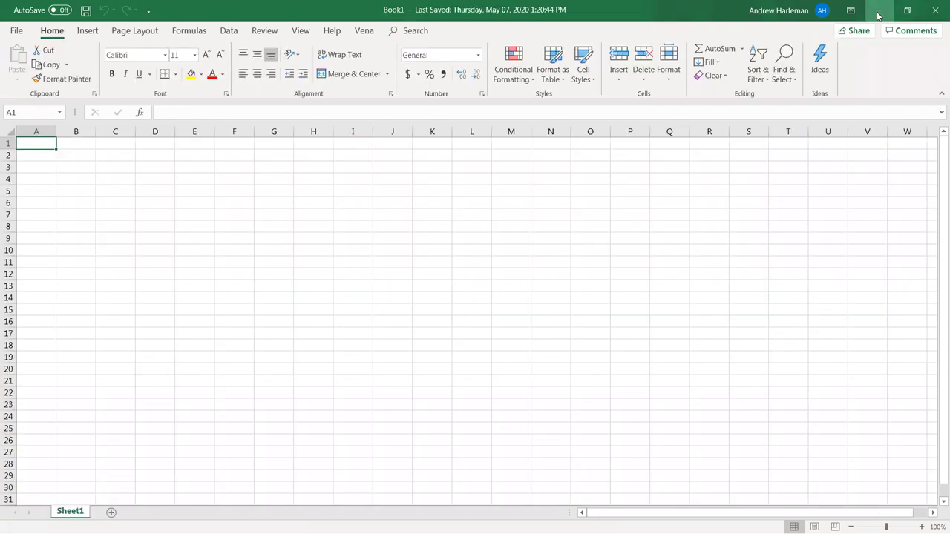
click(878, 14)
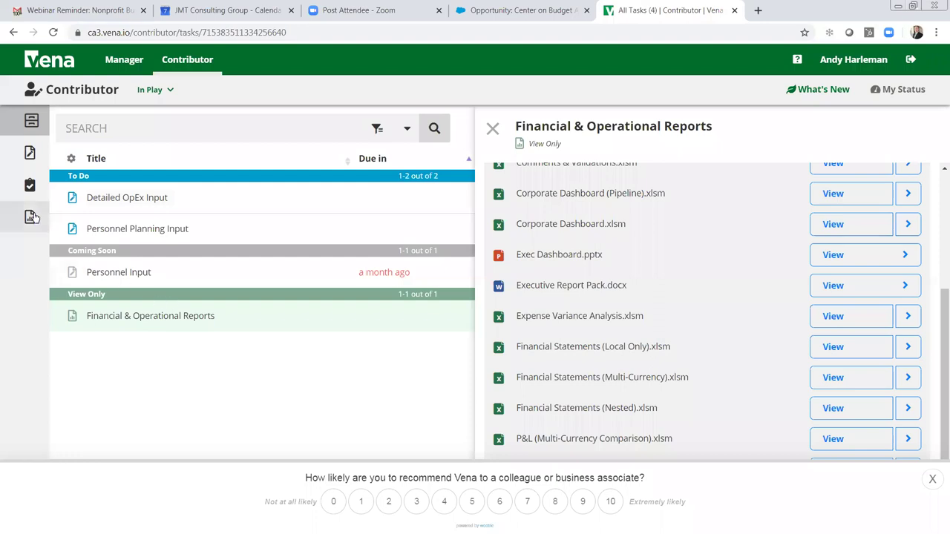
click(126, 61)
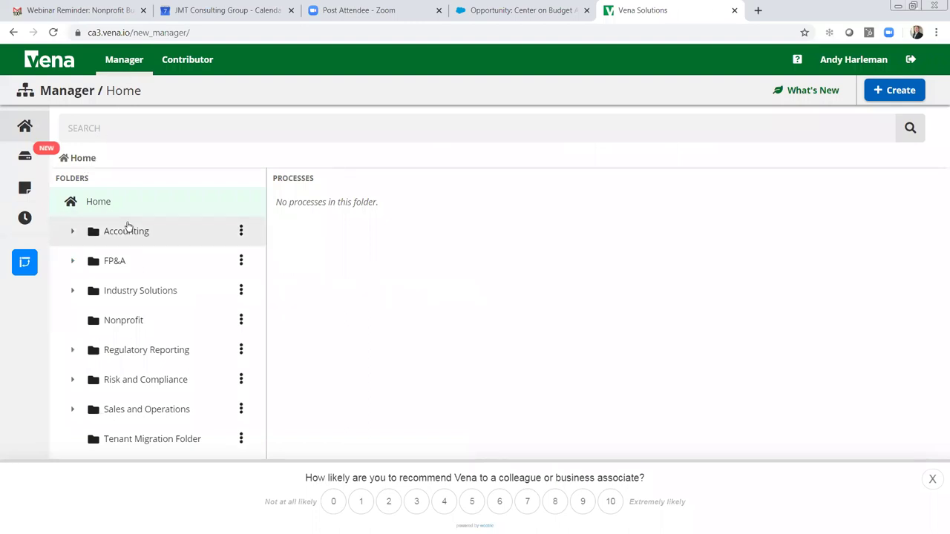
click(143, 325)
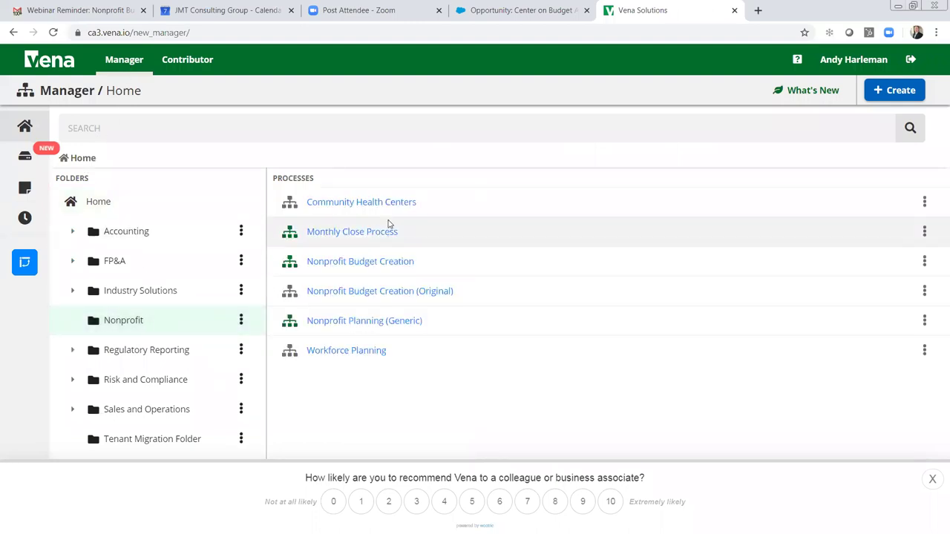
click(379, 266)
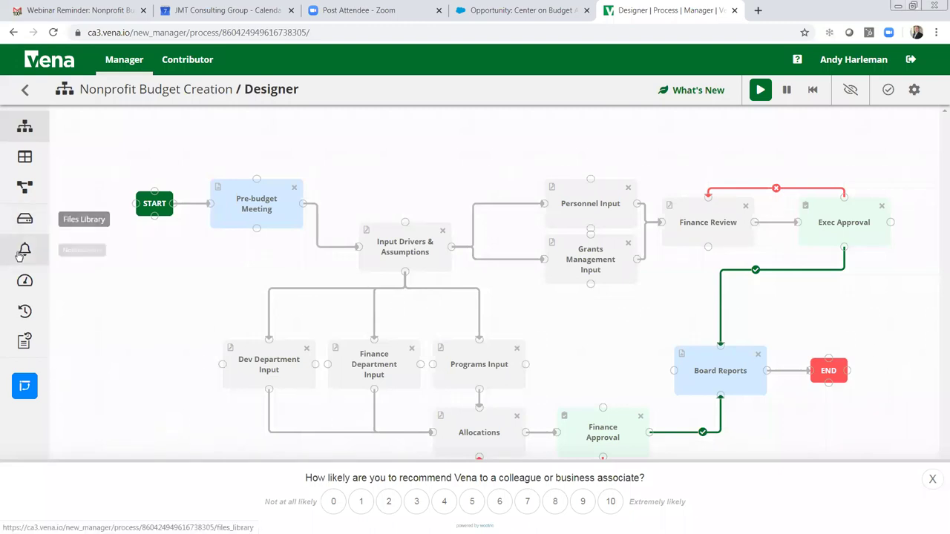
Step: Review the progress, task owners, statuses and due dates of Nonprofit Budget Creation in the Status Tracker
click(25, 286)
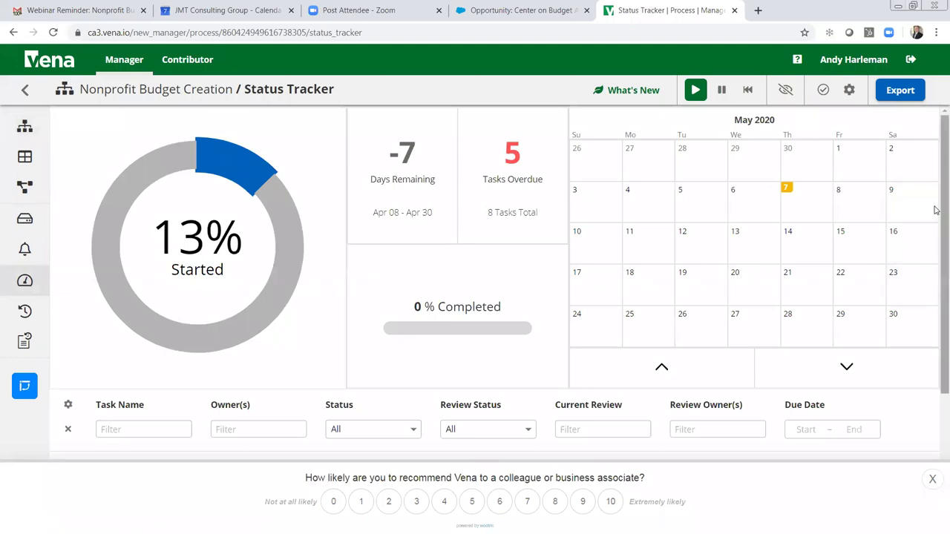
scroll(933, 215, down, 2)
scroll(927, 326, down, 1)
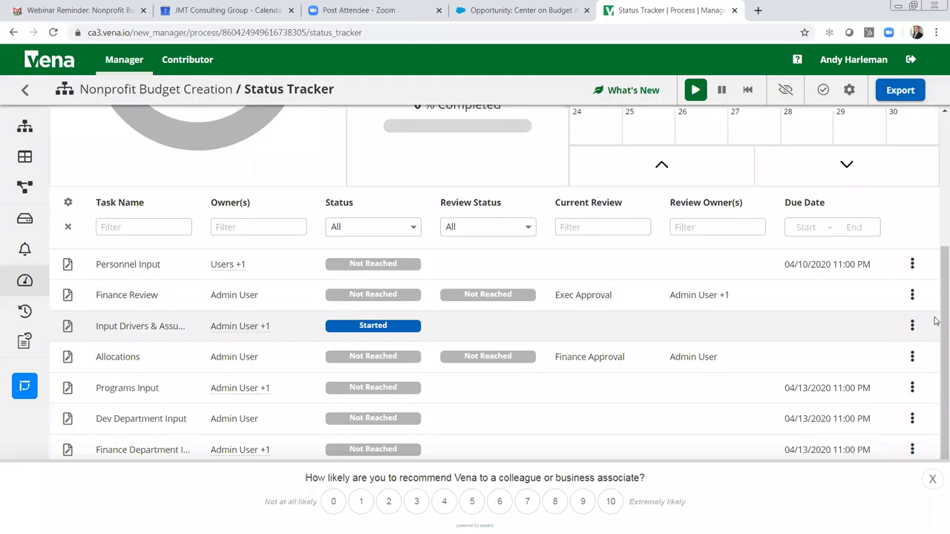
scroll(935, 316, up, 3)
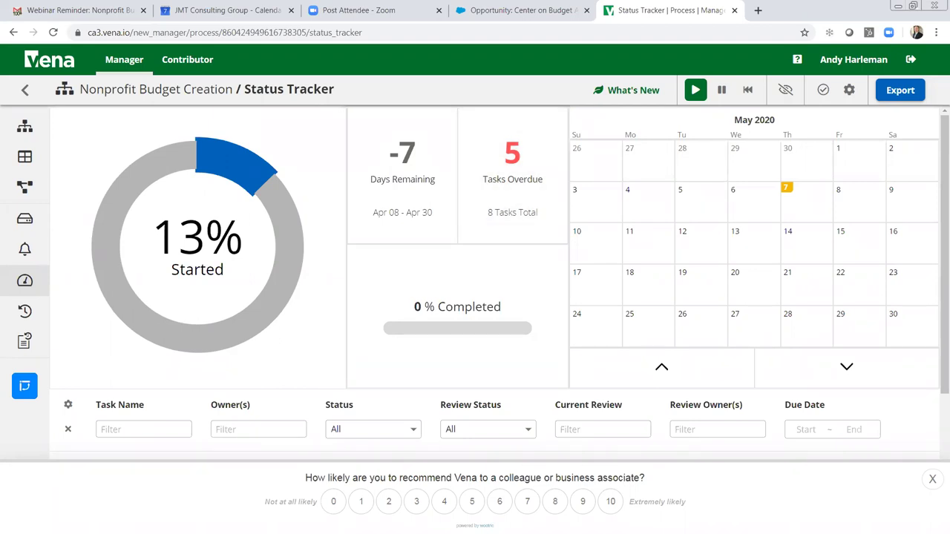
Step: Switch to the slide presentation and show the "Spend Time Analyzing, Not Gathering" slide
key(alt+Tab)
scroll(65, 386, down, 3)
click(65, 387)
click(63, 74)
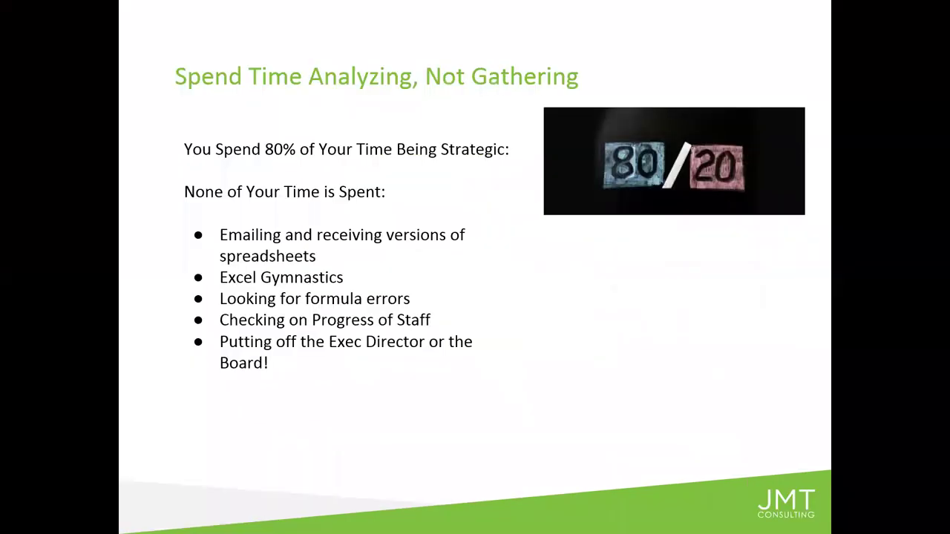